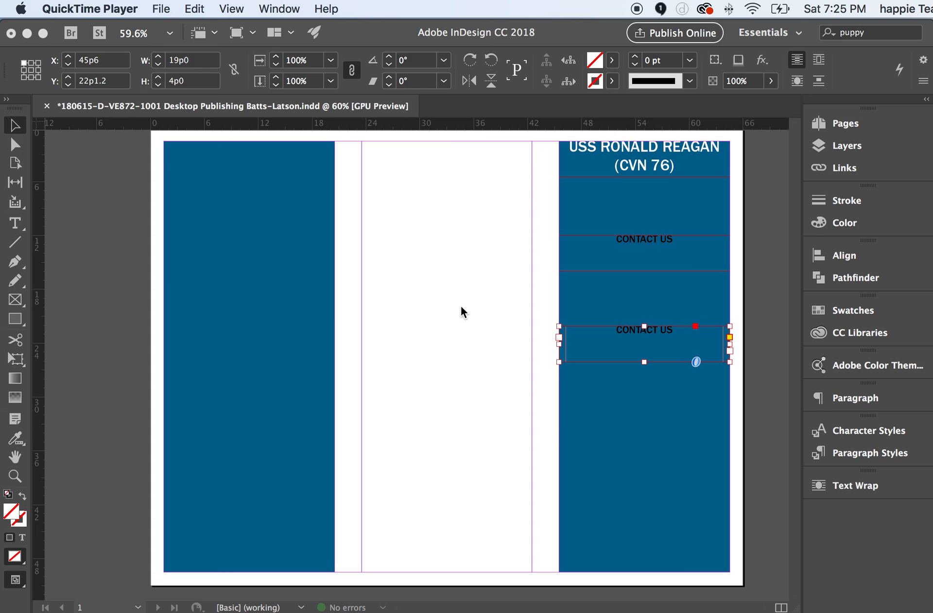
Step: Replace the text in the lower CONTACT US frame of the right-hand column with "BODY TEXT"
scroll(535, 330, "down", 1)
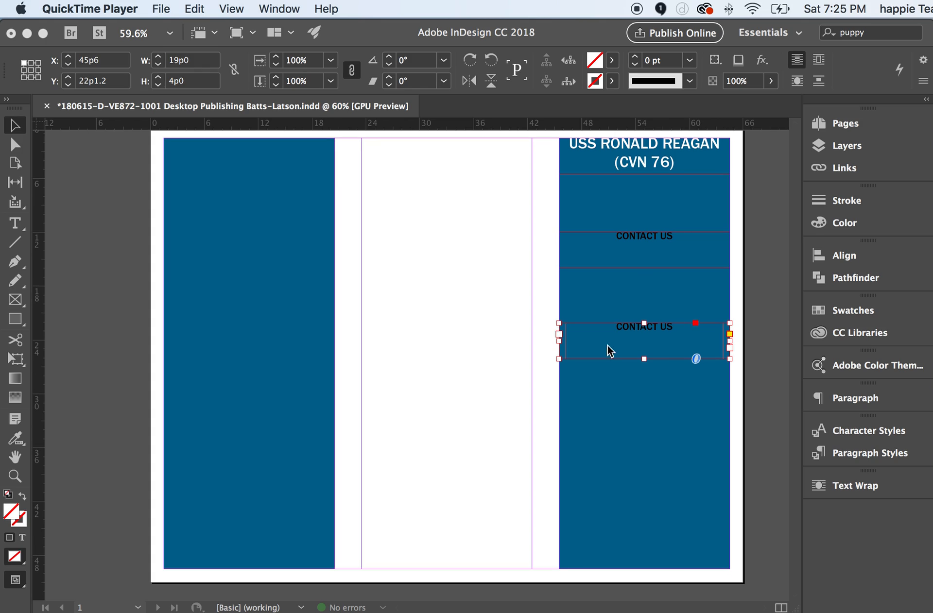
left_click(636, 327)
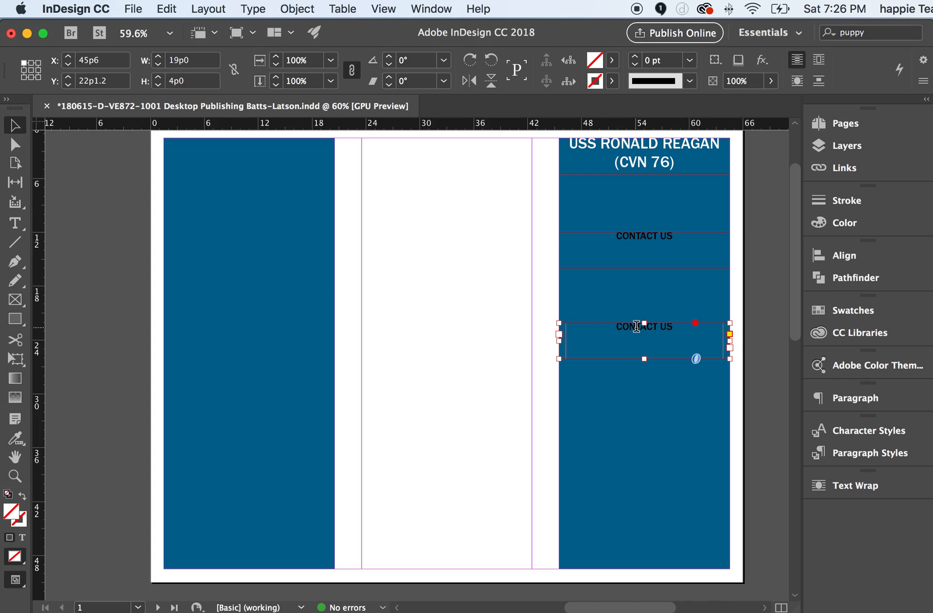
triple_click(637, 327)
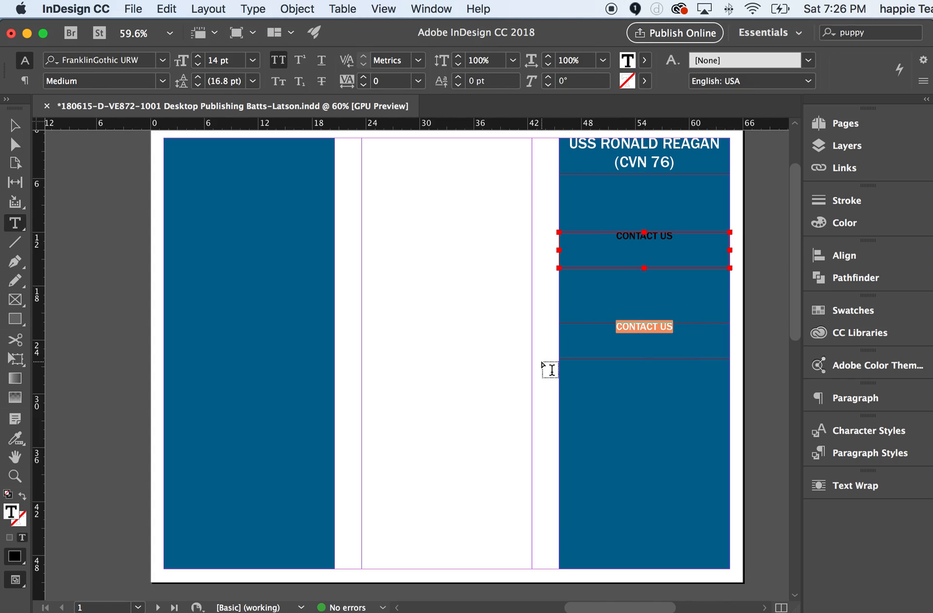
type("BOD")
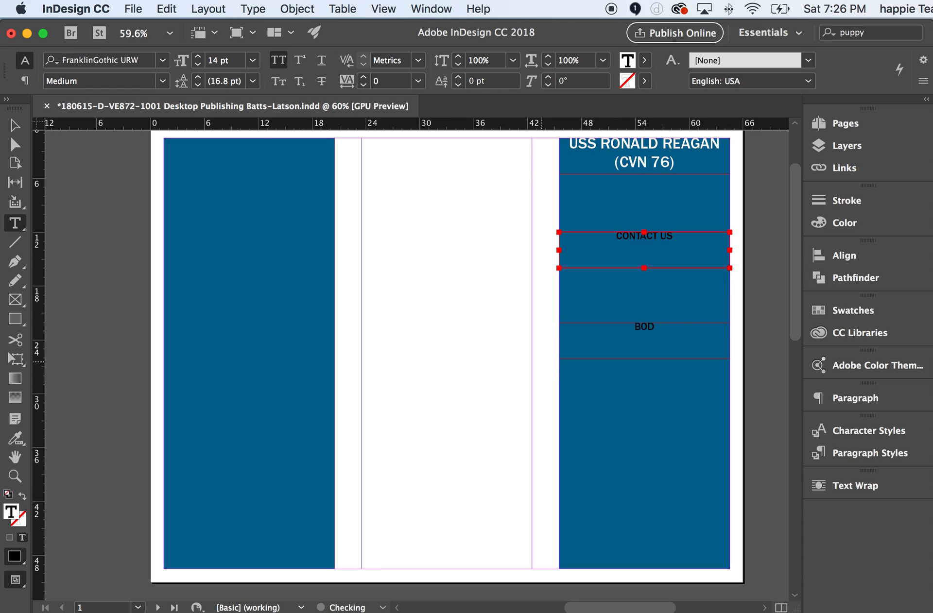
type("Y TEXT")
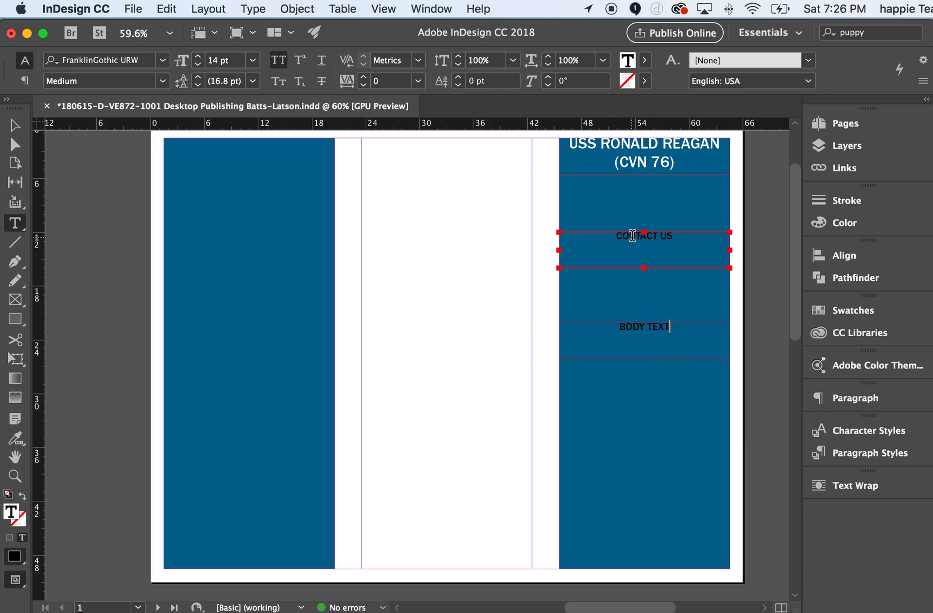
left_click(13, 128)
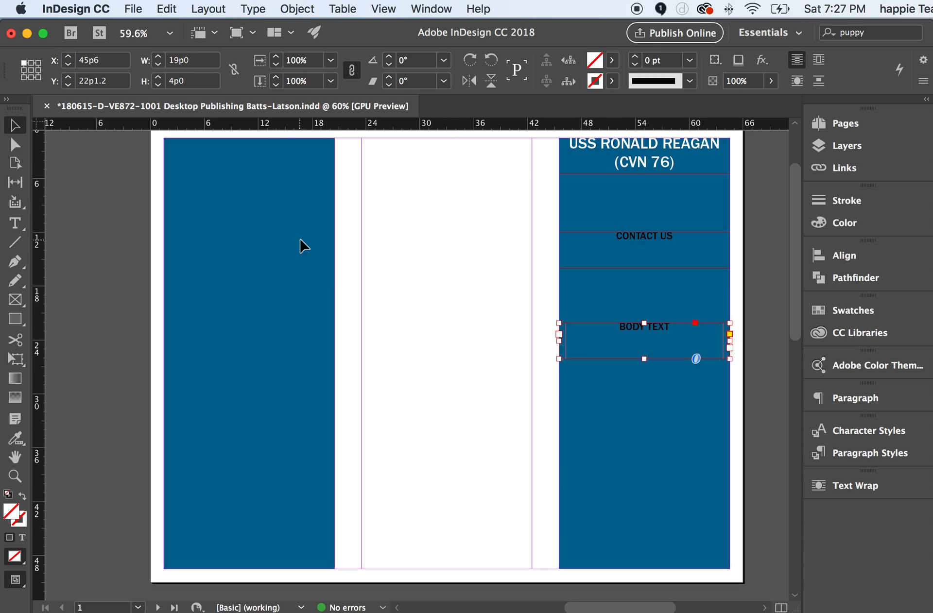
Step: With nothing selected, start a new paragraph style and name it Body Text
left_click(97, 241)
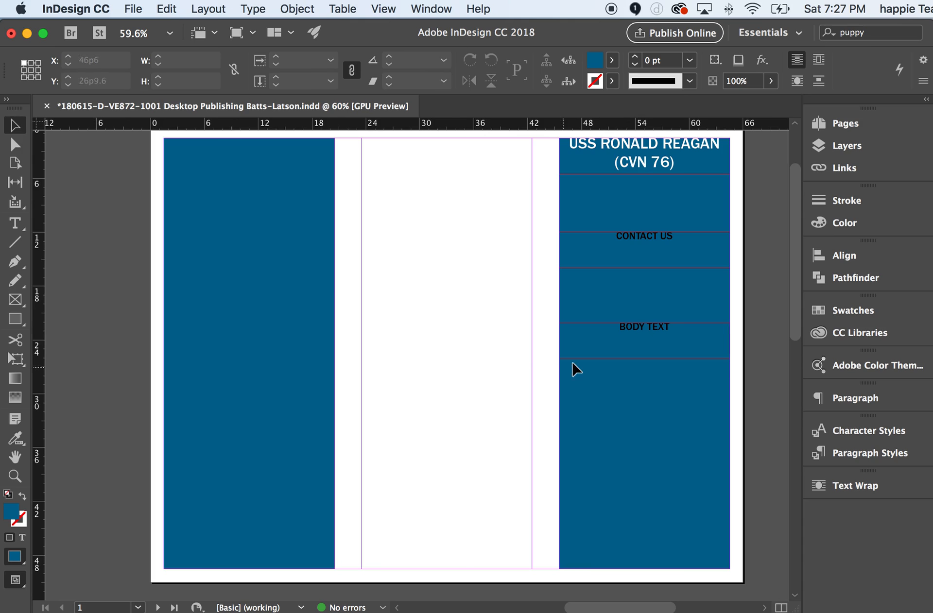
left_click(652, 348)
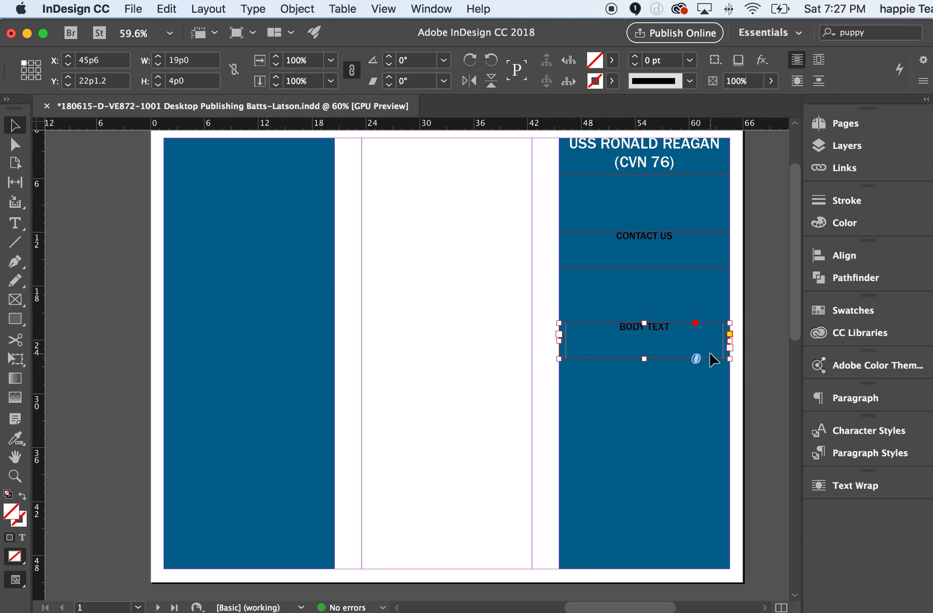
left_click(754, 290)
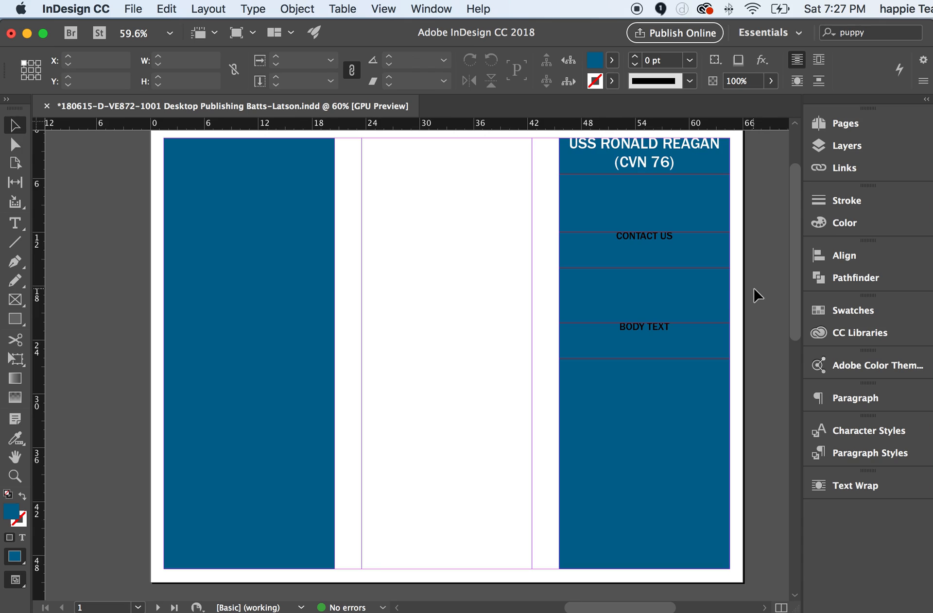
left_click(857, 453)
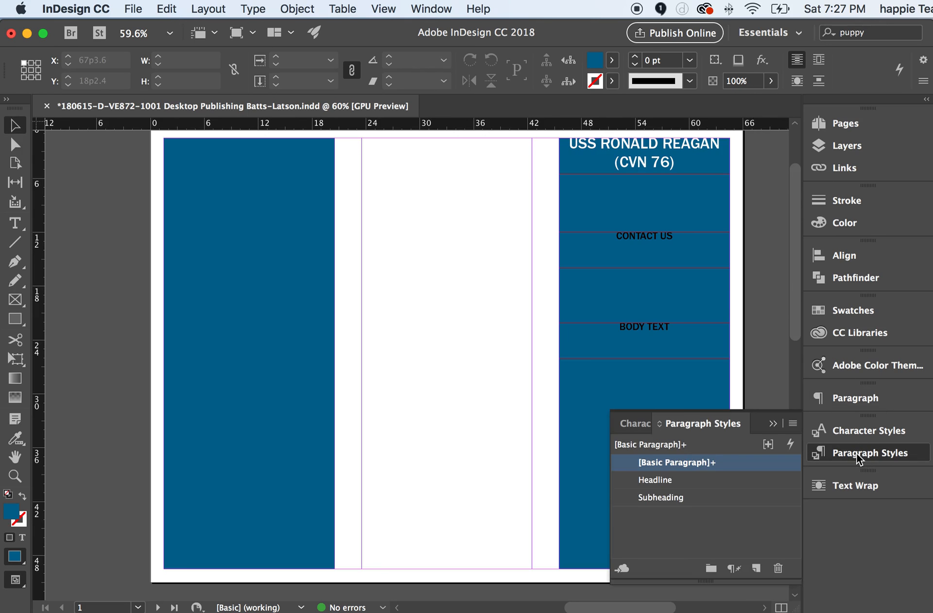
left_click(755, 569, "alt")
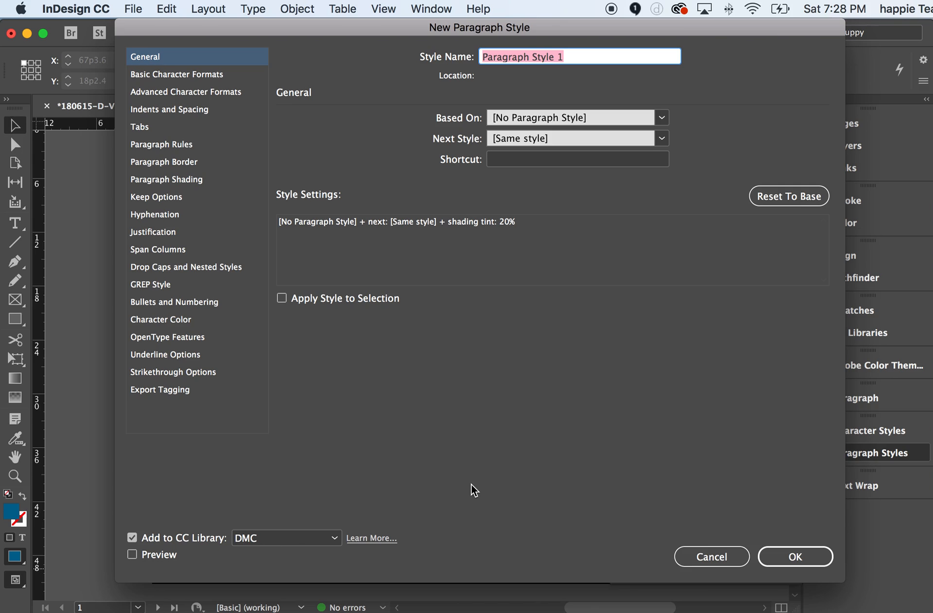
type("B")
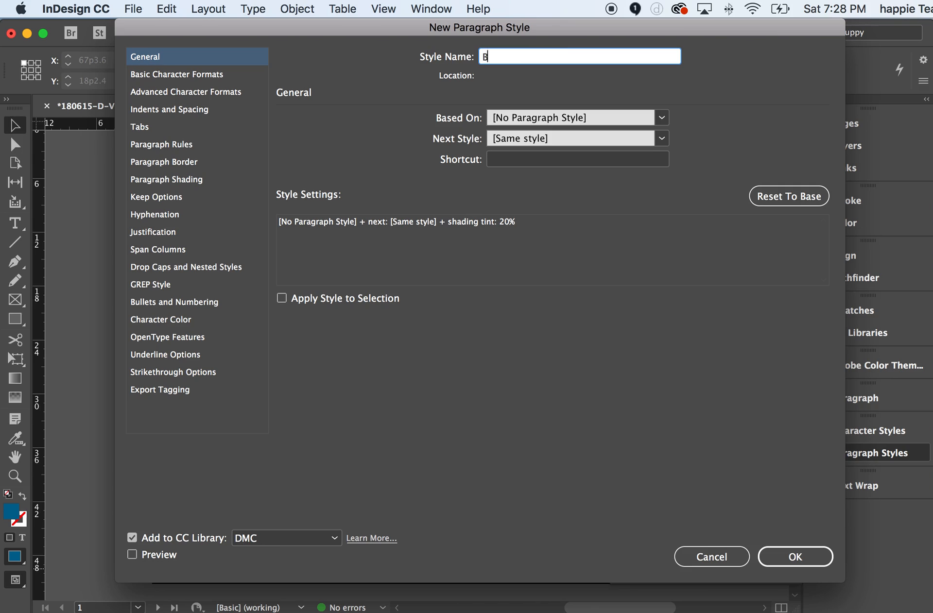
type("ody Text")
Step: Set the new style's font family to Adobe Garamond Pro in the basic character formats
left_click(167, 75)
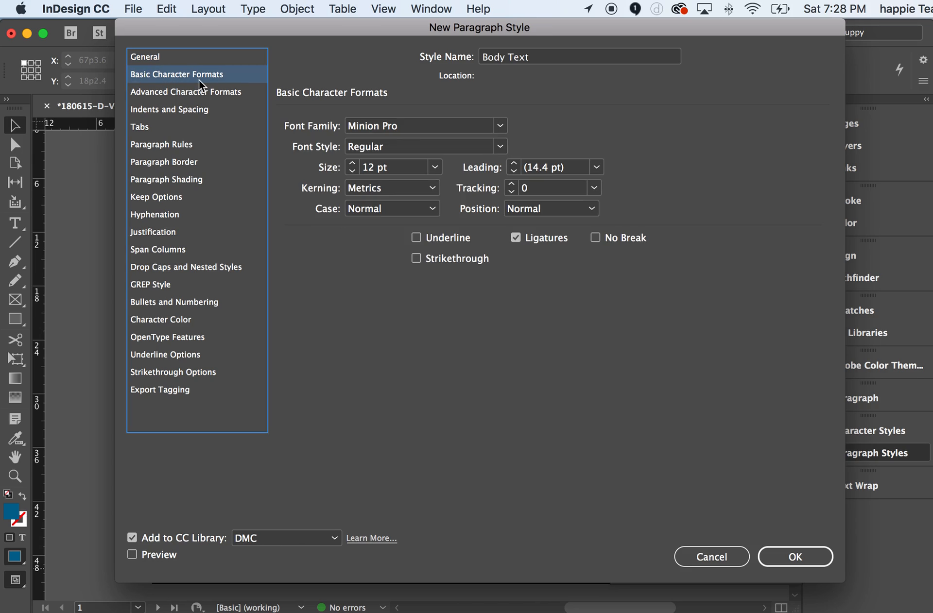
left_click(399, 122)
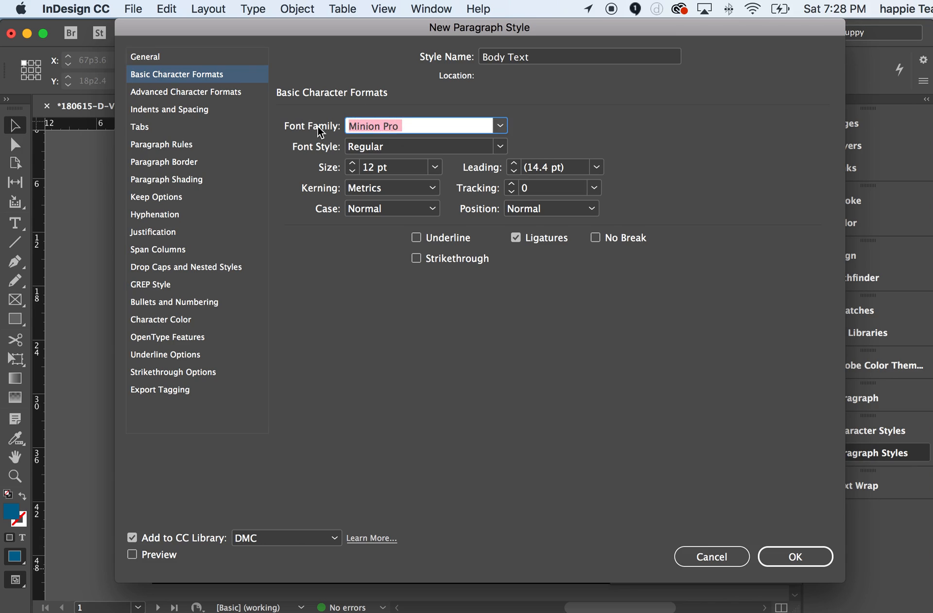
type("Adobe")
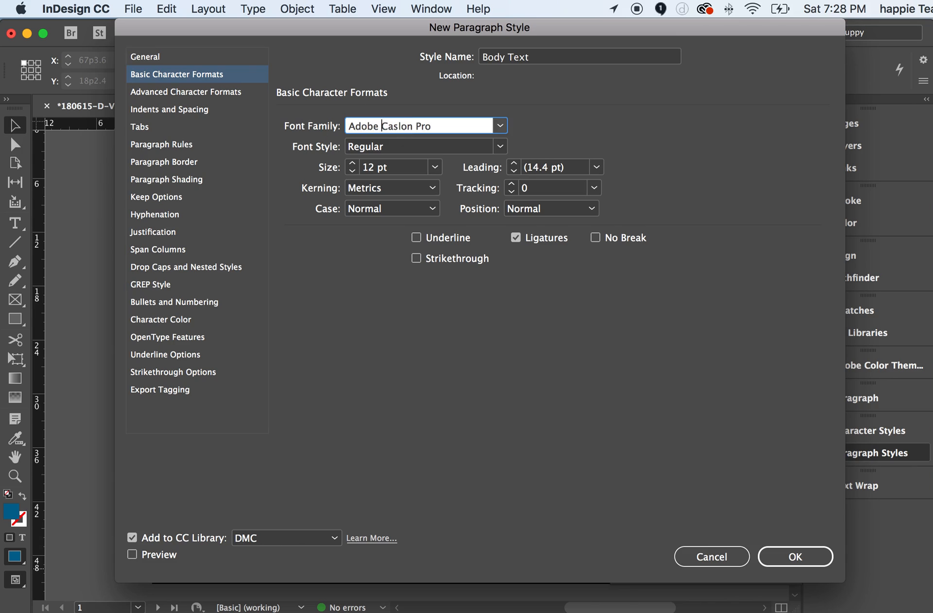
type(" Garamond")
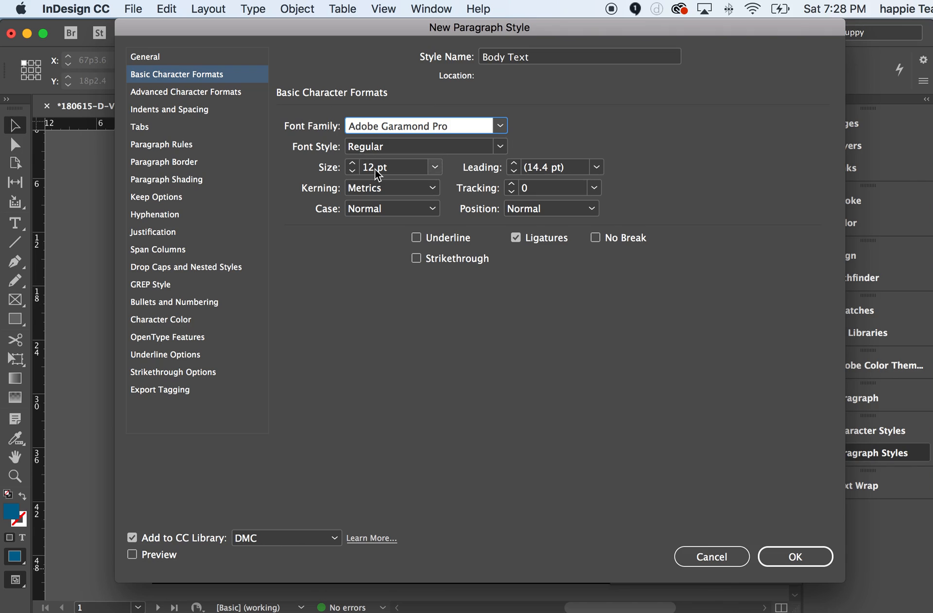
Step: Set the Body Text style's font size to 9 pt and its leading to 11 pt
double_click(374, 168)
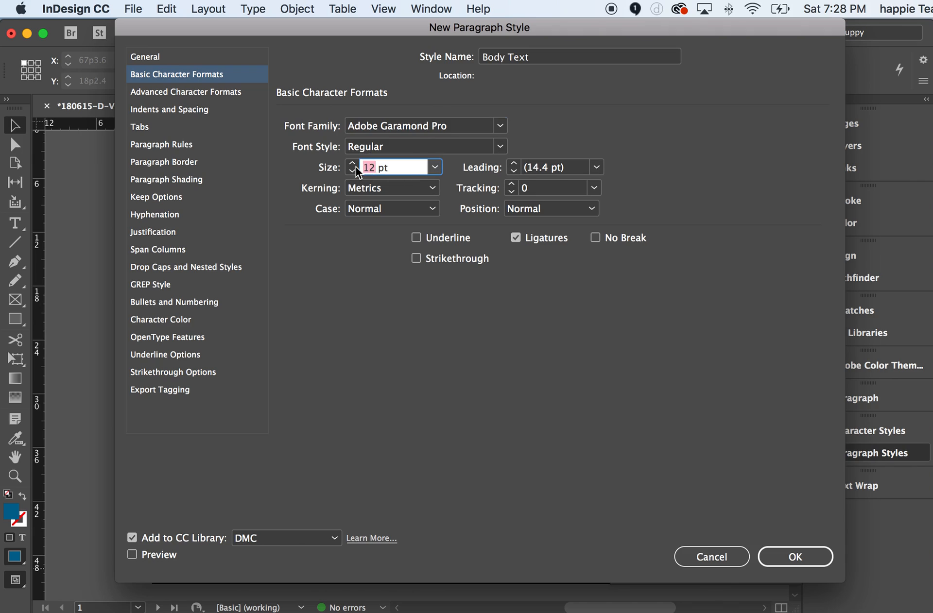
type("9")
left_click(400, 169)
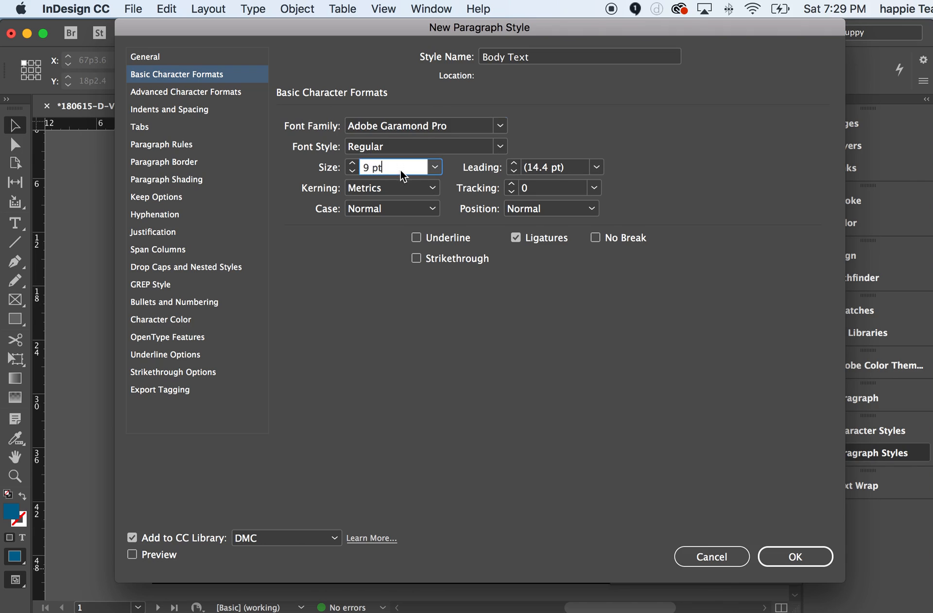
left_click(568, 167)
left_click_drag(573, 168, 513, 171)
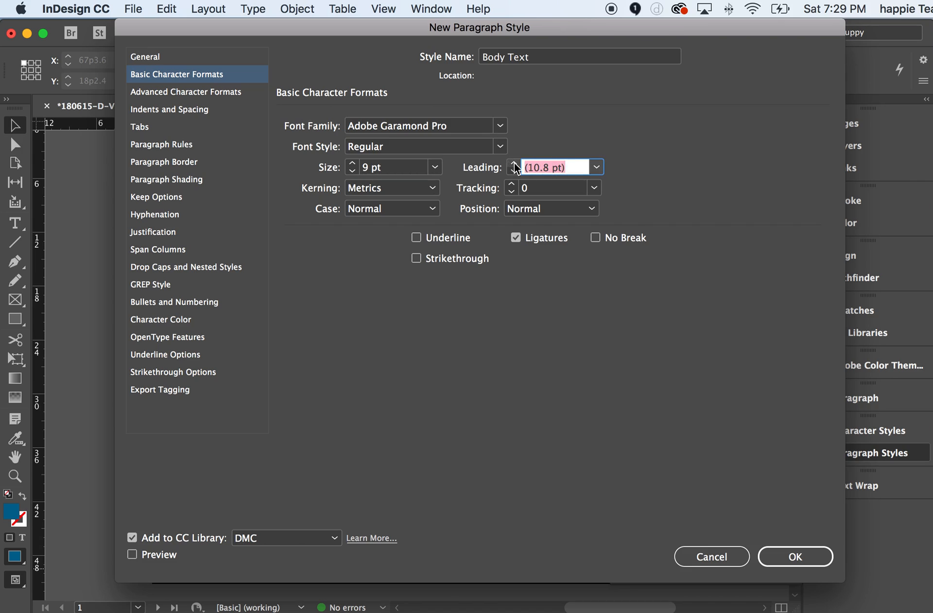
type("11 pt")
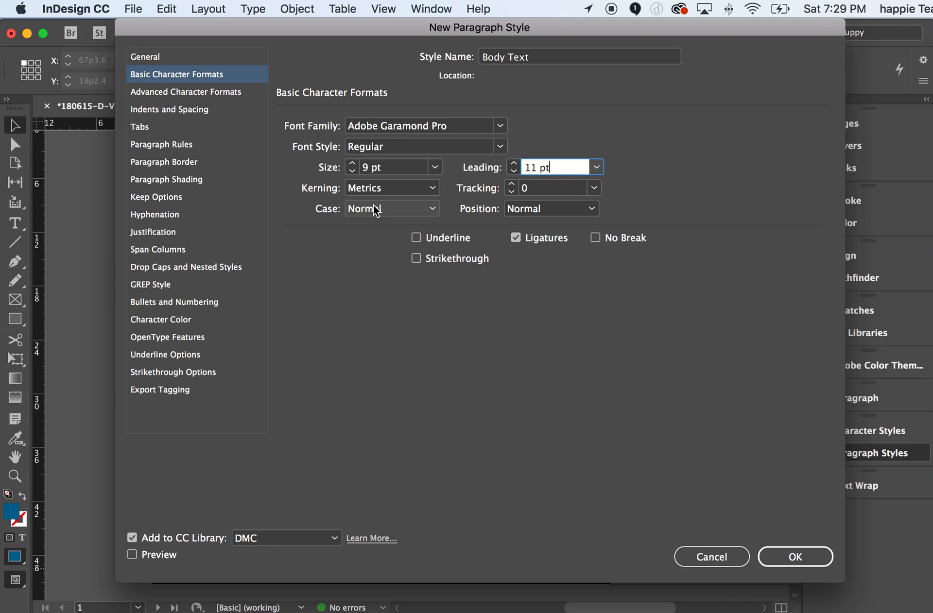
Step: Set the Body Text style's paragraph alignment to Left Justify
left_click(153, 111)
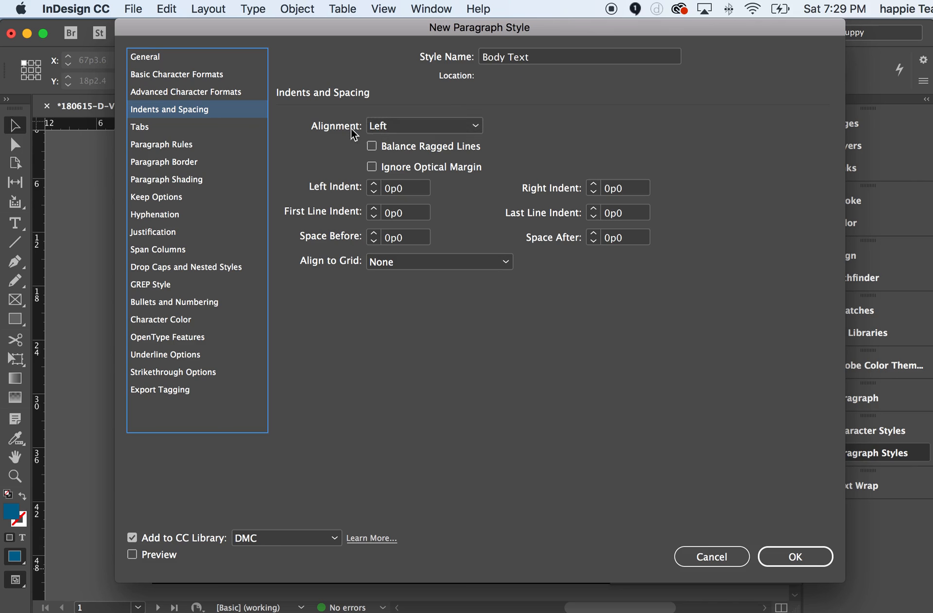
left_click(476, 127)
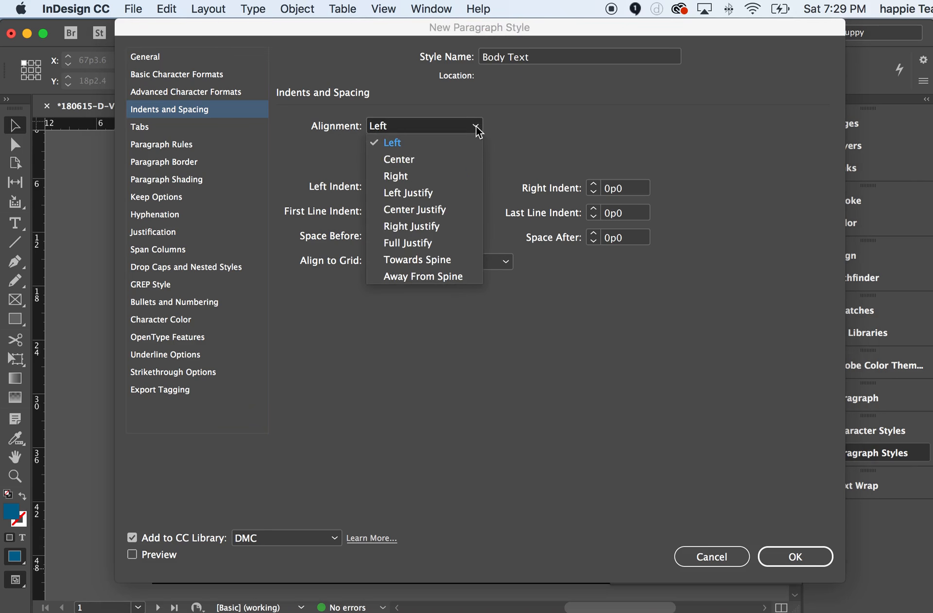
left_click(418, 192)
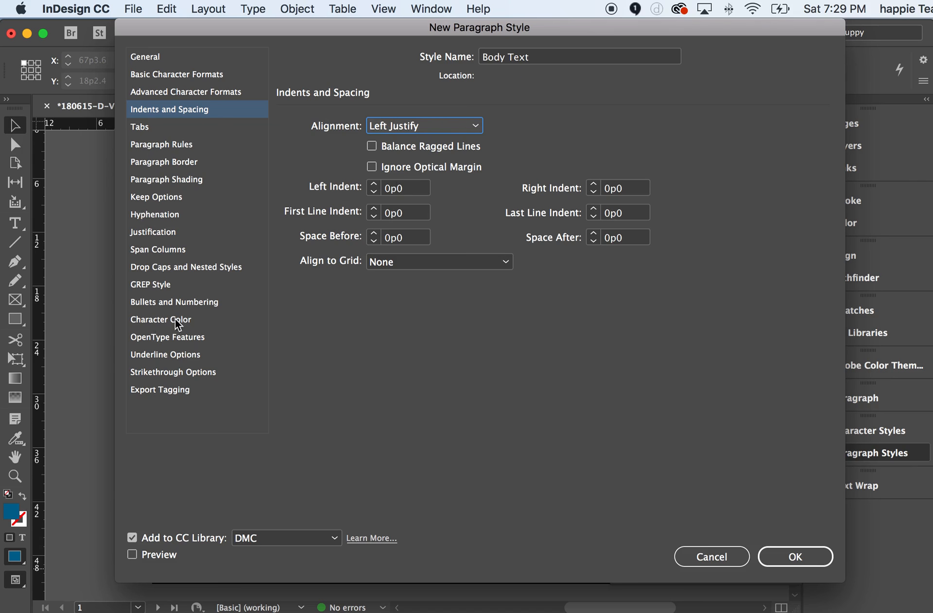
Step: Set the Body Text style's character color to [Paper], save the style, and collapse the CC Libraries view
left_click(161, 321)
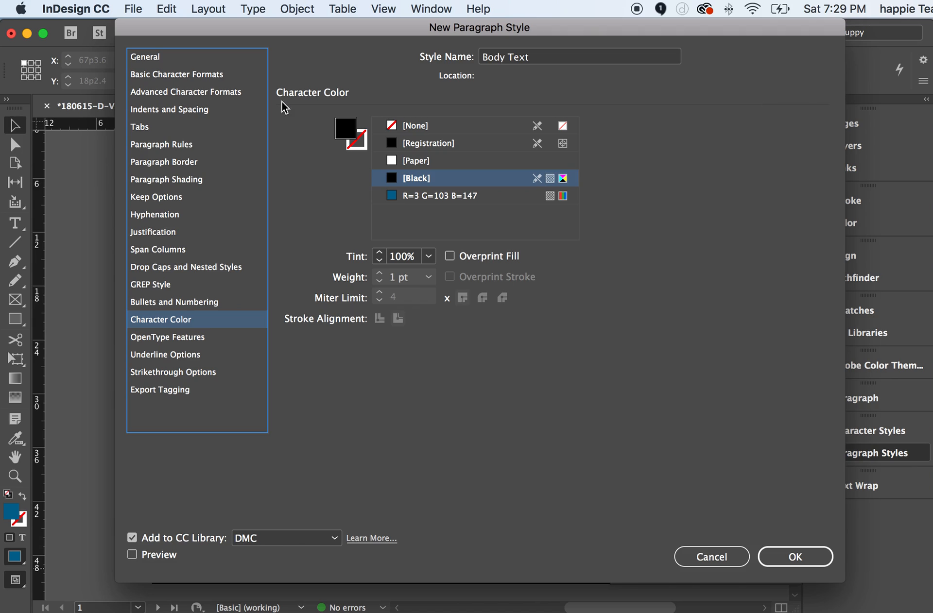
left_click(416, 162)
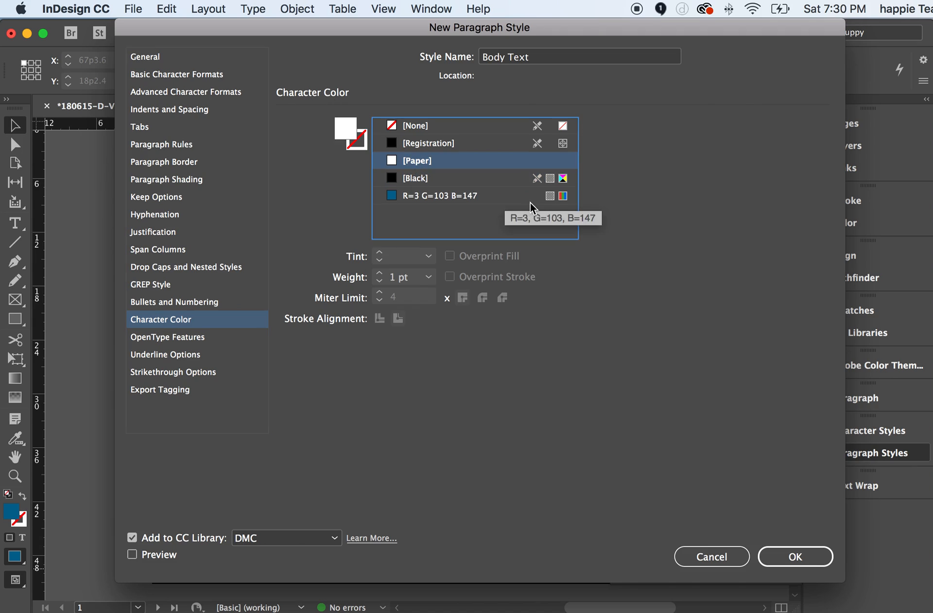
left_click(785, 551)
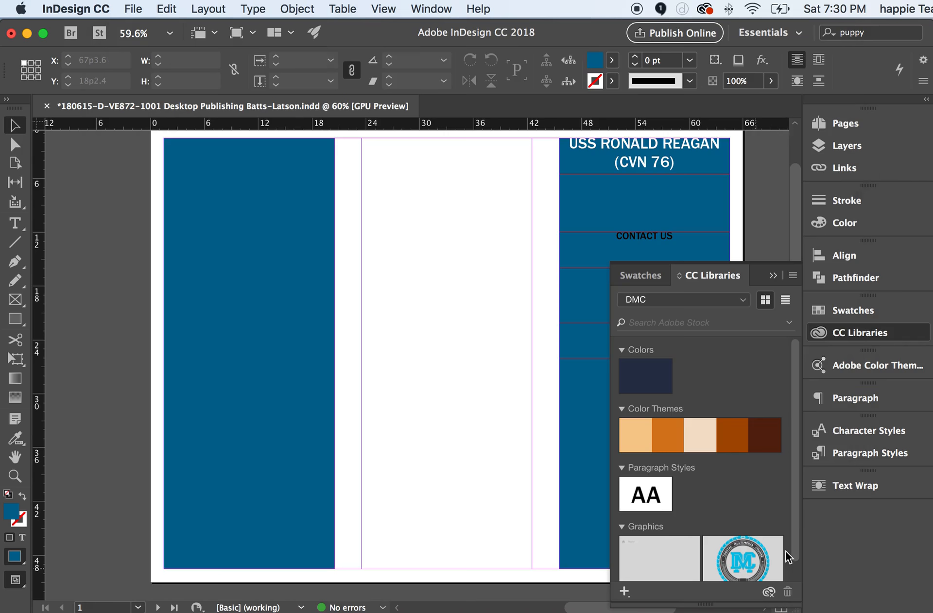
left_click(769, 276)
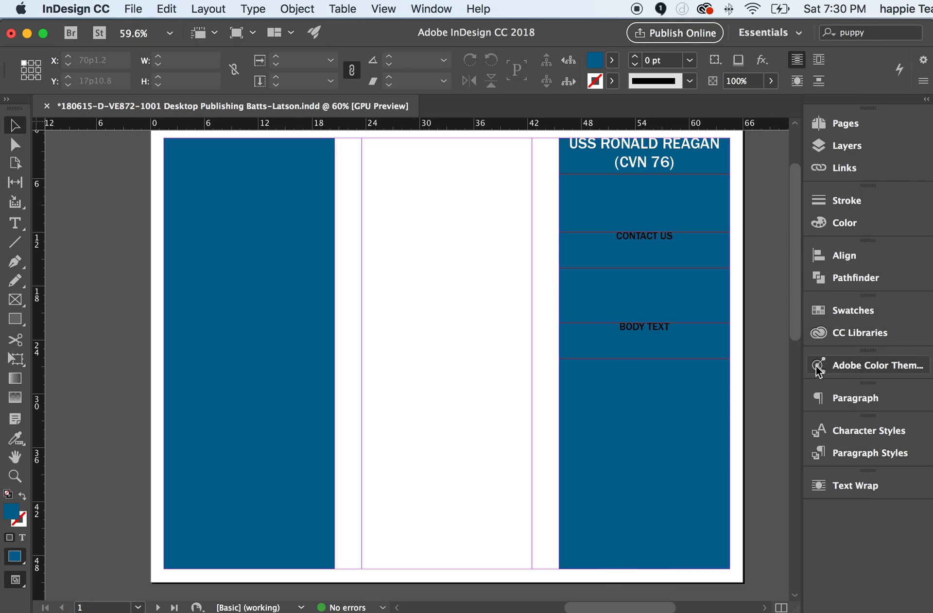
Step: Apply the Body Text paragraph style to the BODY TEXT placeholder in the right-hand column
left_click(845, 454)
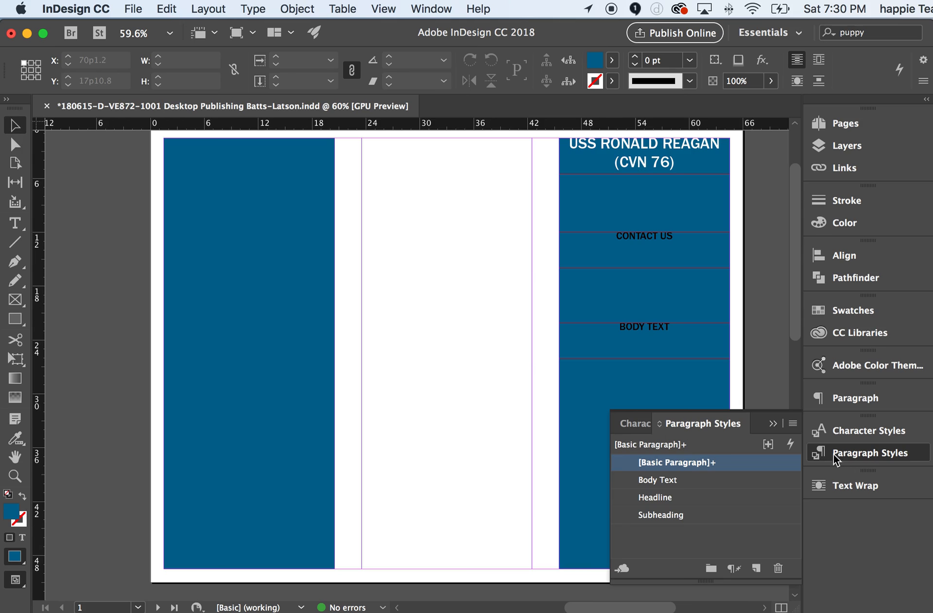
left_click(635, 325)
double_click(636, 324)
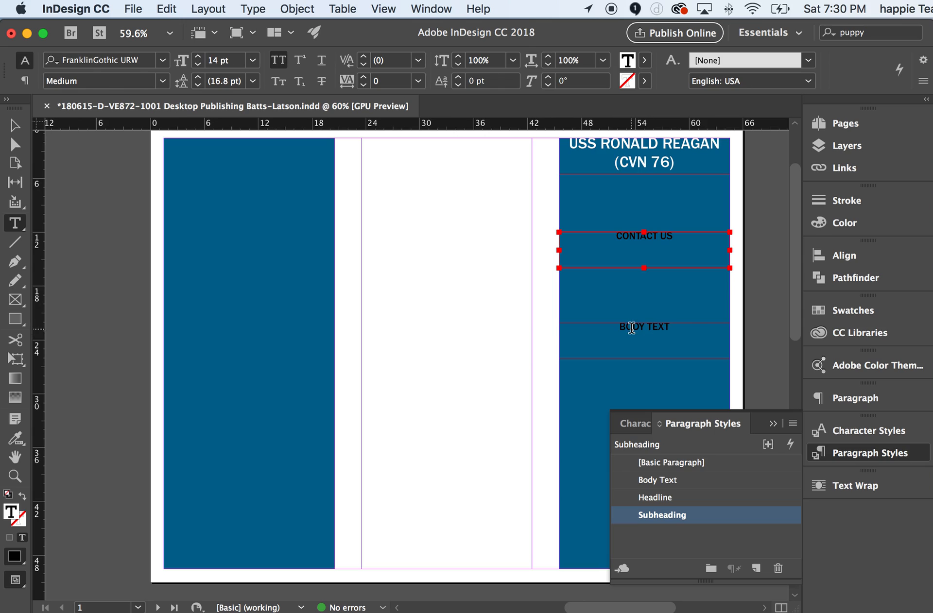
left_click(644, 478)
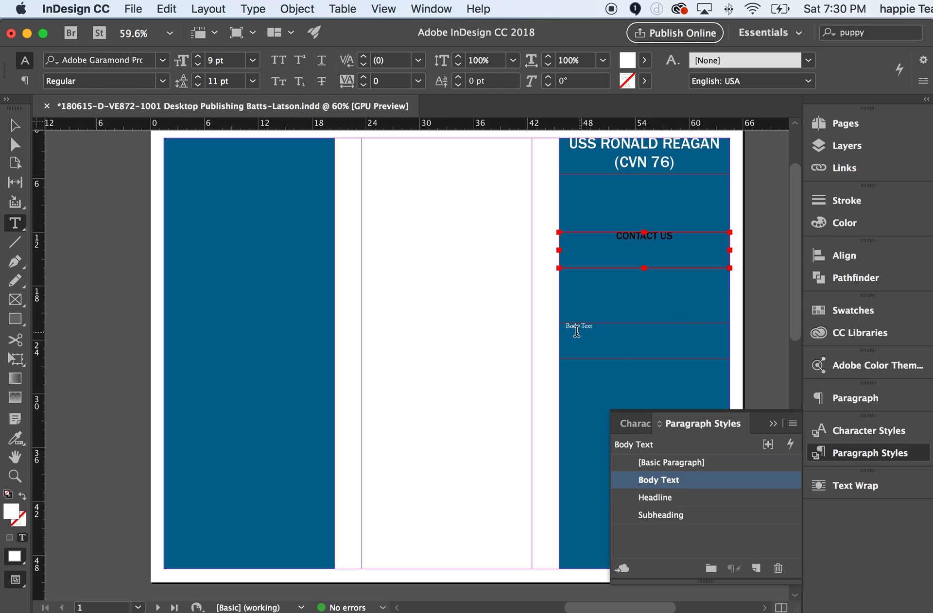